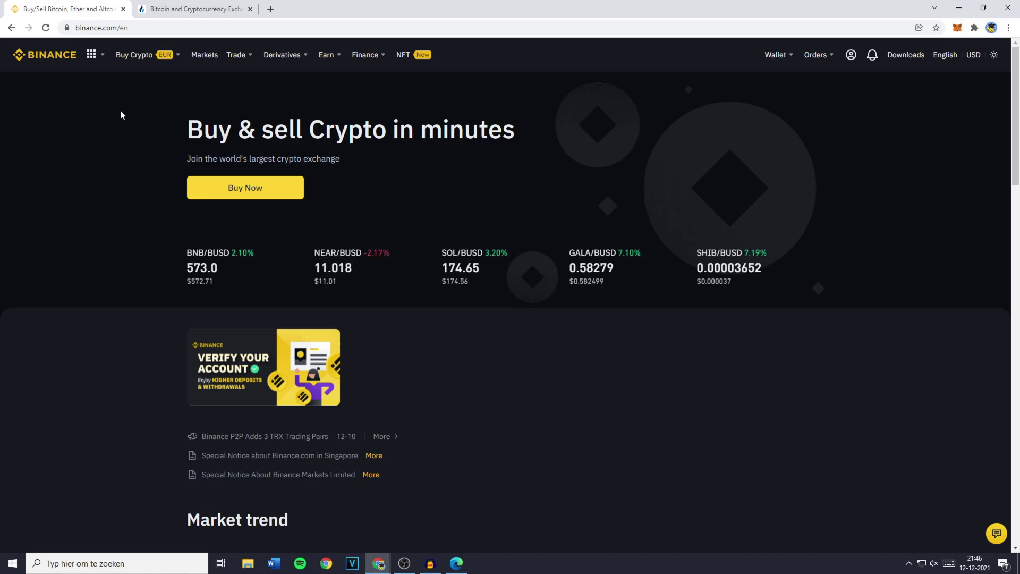
- Return to Binance and open the Fiat and Spot wallet from the Wallet menu
{"action": "left_click", "coordinate": [182, 12]}
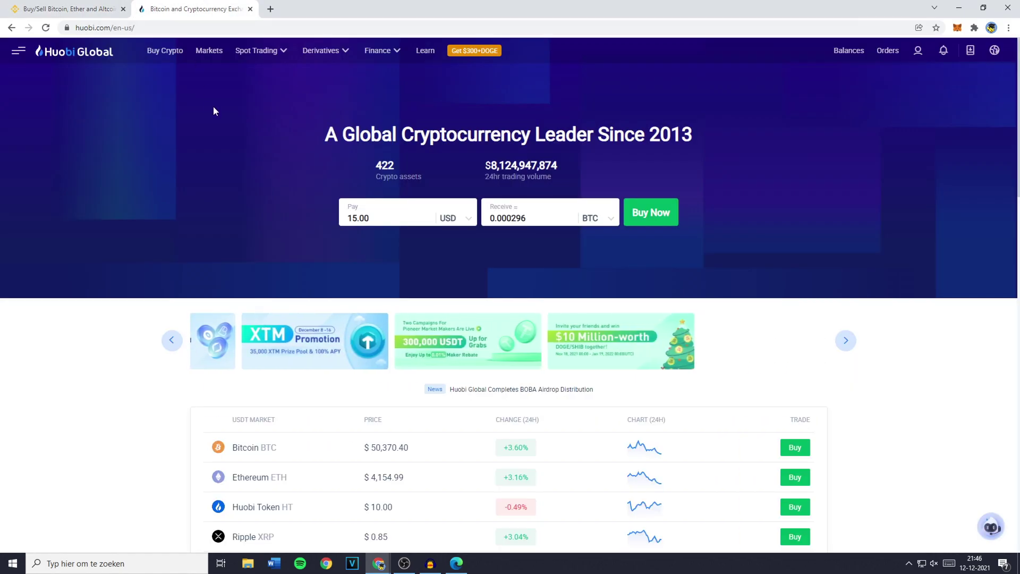
{"action": "left_click", "coordinate": [73, 5]}
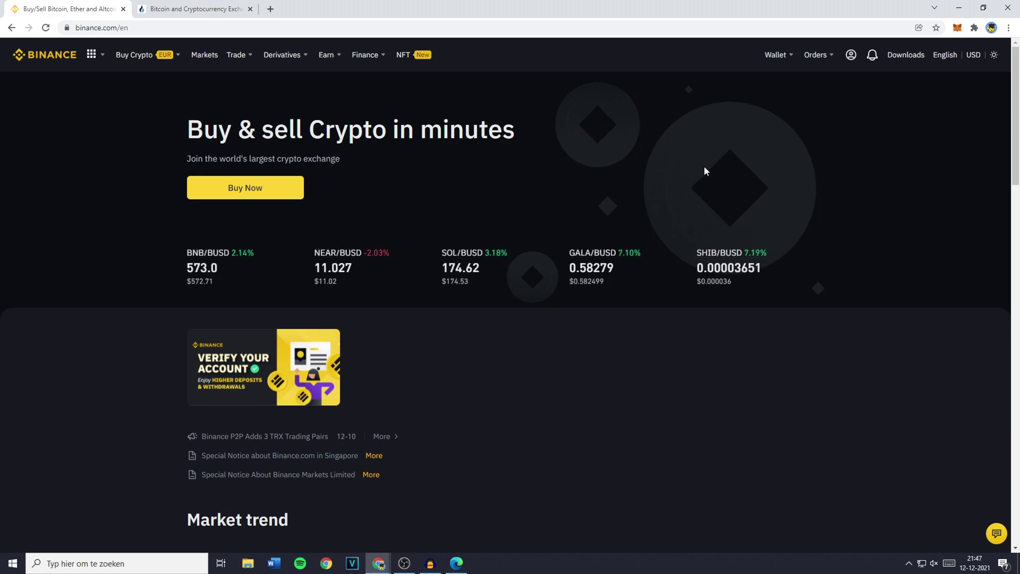
{"action": "mouse_move", "coordinate": [775, 54]}
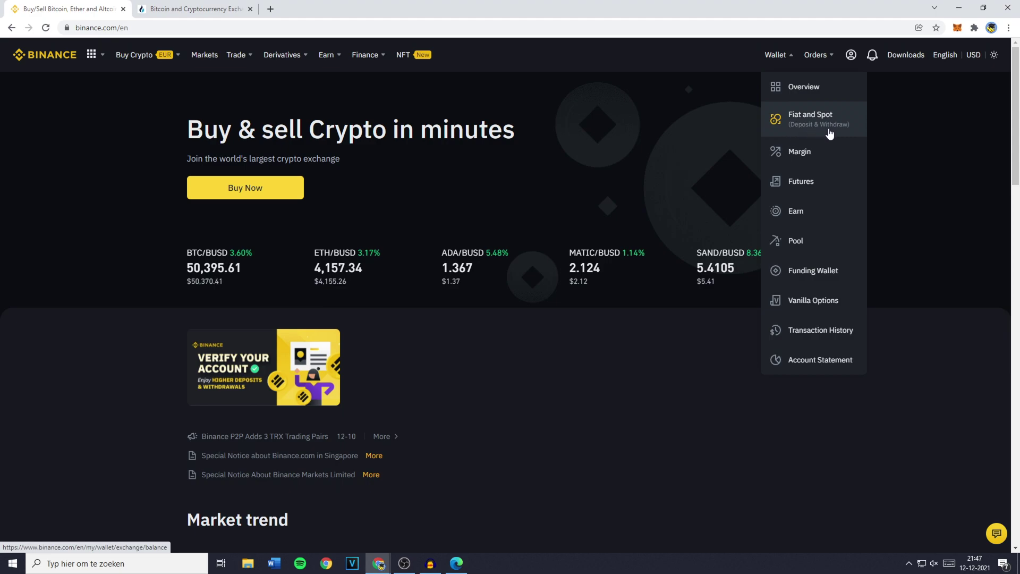
{"action": "left_click", "coordinate": [846, 134]}
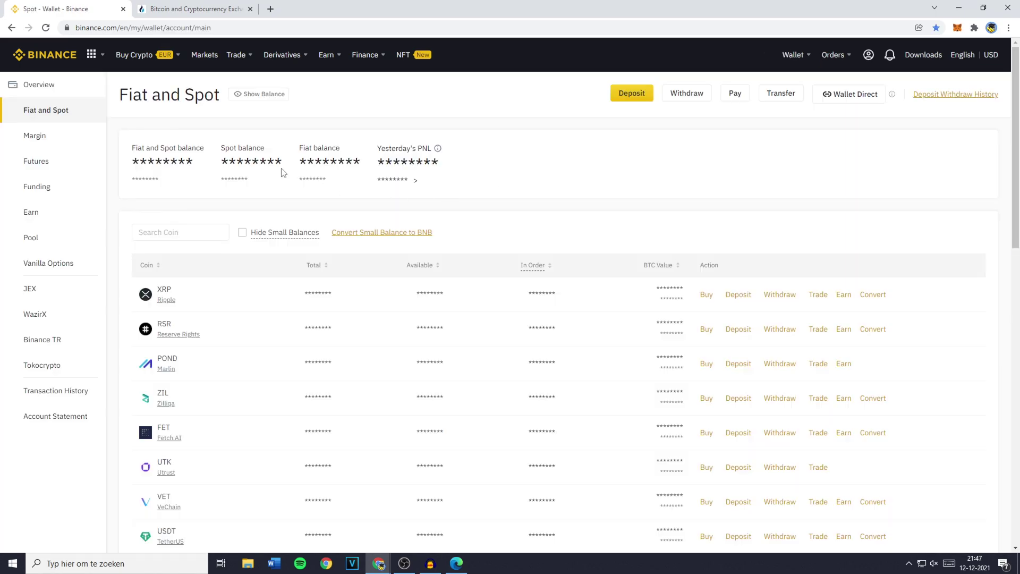
{"action": "left_click_drag", "start_coordinate": [123, 98], "coordinate": [220, 97]}
{"action": "left_click", "coordinate": [221, 96]}
- Scroll the wallet's coin table to locate the USDT row
{"action": "scroll", "coordinate": [215, 180], "scroll_direction": "down", "scroll_amount": 2}
{"action": "scroll", "coordinate": [212, 194], "scroll_direction": "down", "scroll_amount": 1}
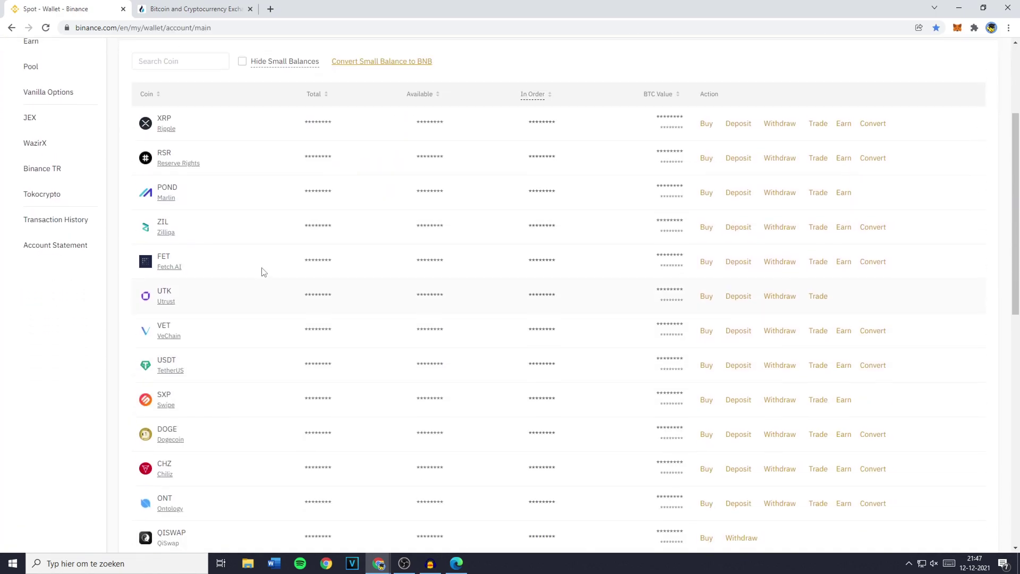
{"action": "scroll", "coordinate": [227, 282], "scroll_direction": "up", "scroll_amount": 2}
{"action": "scroll", "coordinate": [225, 353], "scroll_direction": "down", "scroll_amount": 4}
{"action": "scroll", "coordinate": [230, 350], "scroll_direction": "up", "scroll_amount": 2}
{"action": "scroll", "coordinate": [228, 340], "scroll_direction": "up", "scroll_amount": 2}
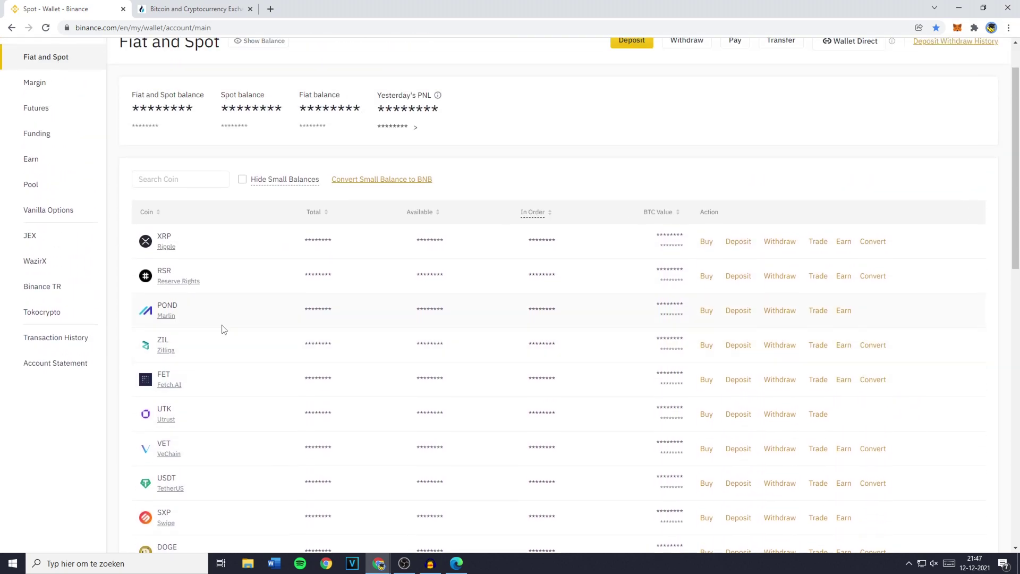
{"action": "scroll", "coordinate": [230, 327], "scroll_direction": "down", "scroll_amount": 2}
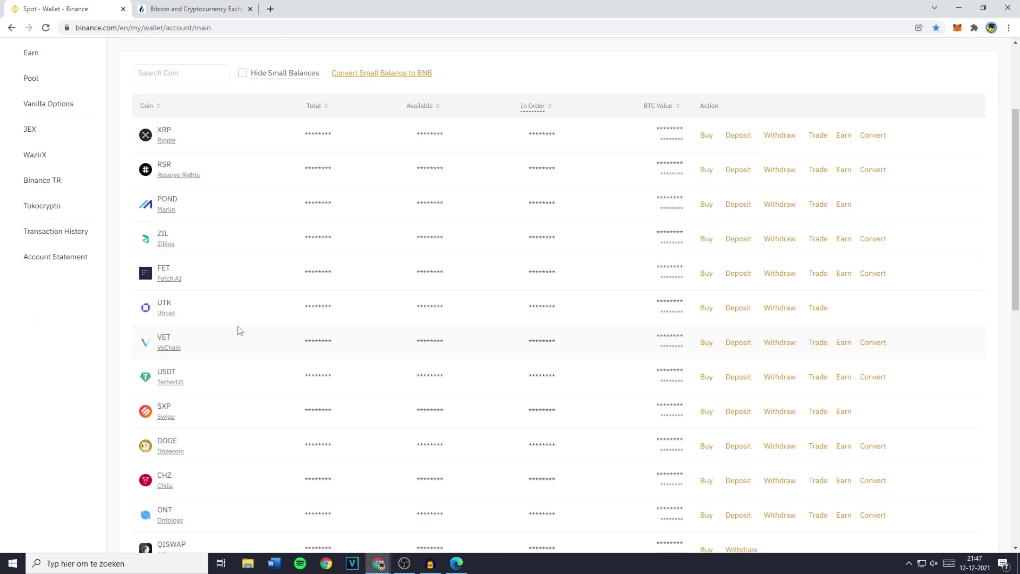
{"action": "left_click", "coordinate": [191, 9]}
{"action": "left_click", "coordinate": [63, 9]}
{"action": "double_click", "coordinate": [712, 107]}
{"action": "left_click", "coordinate": [712, 106]}
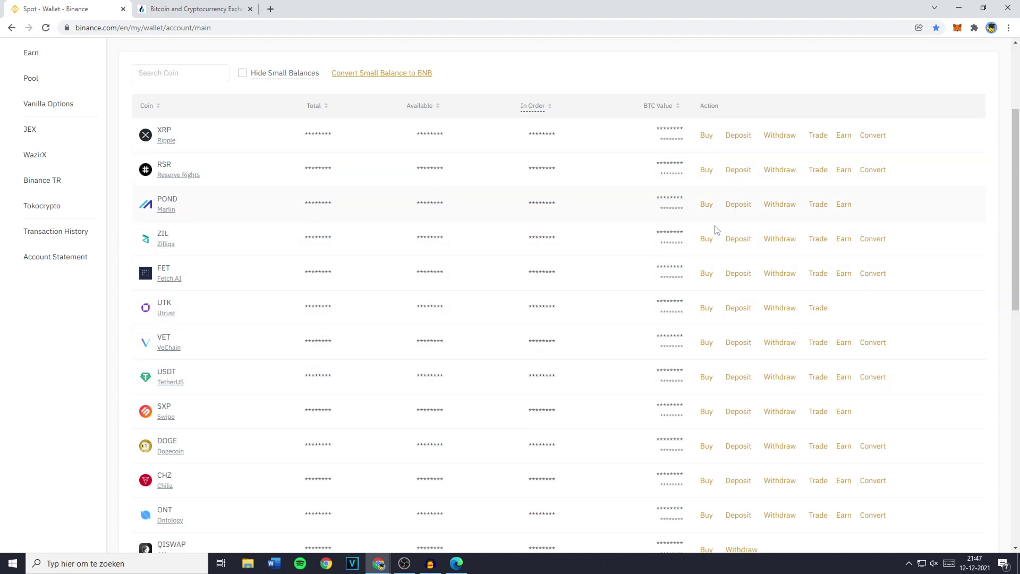
- Start a USDT withdrawal and confirm USDT TetherUS as the coin via a 'usdt' search
{"action": "left_click", "coordinate": [780, 378]}
{"action": "left_click_drag", "start_coordinate": [204, 101], "coordinate": [311, 102]}
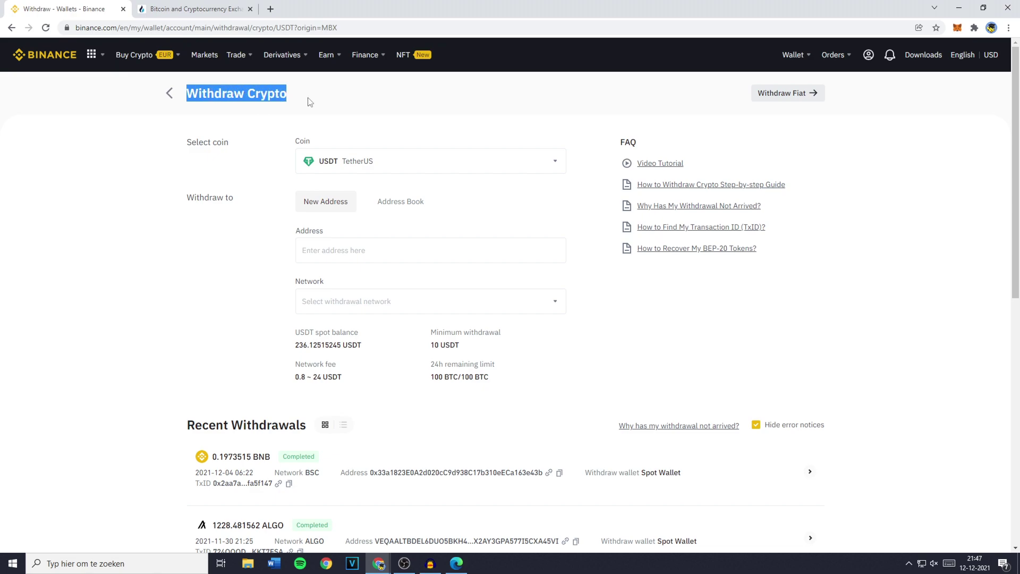
{"action": "left_click", "coordinate": [311, 102]}
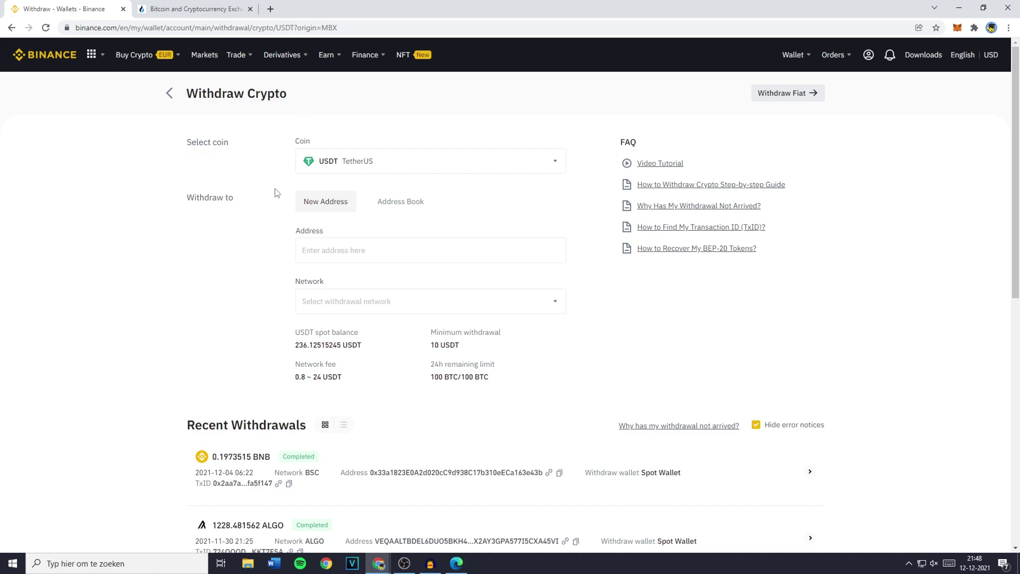
{"action": "left_click", "coordinate": [377, 162]}
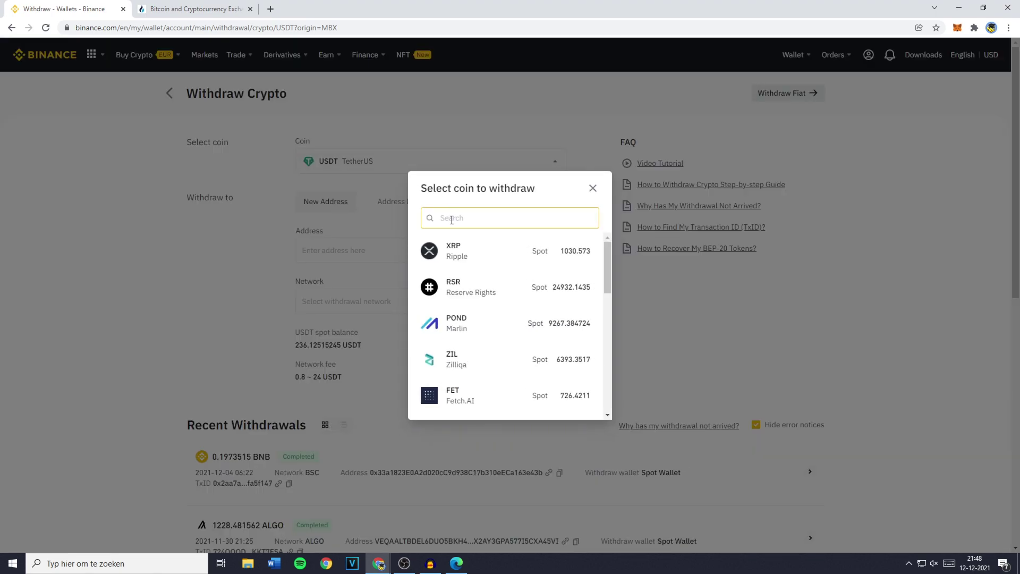
{"action": "type", "text": "usdt"}
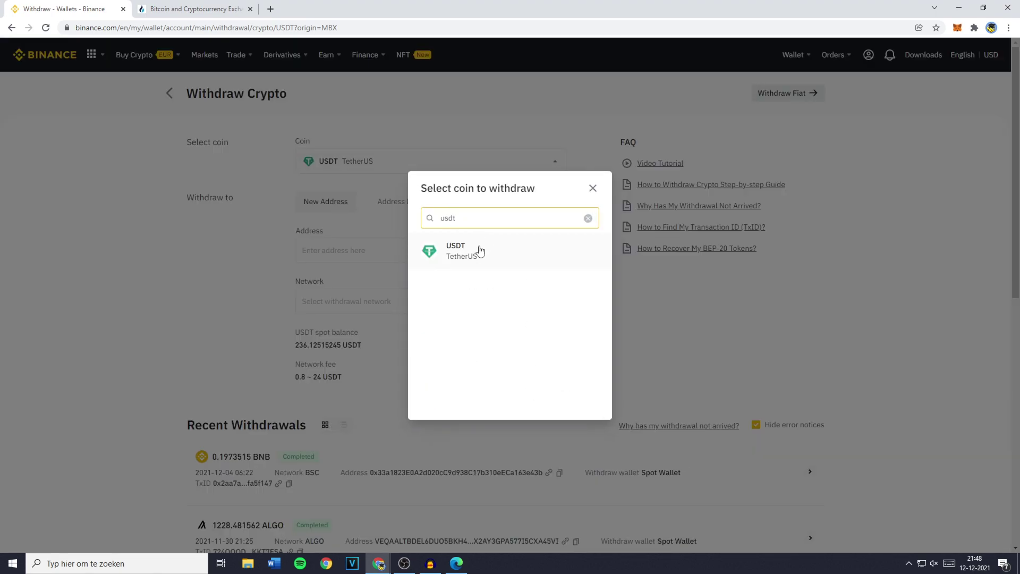
{"action": "left_click", "coordinate": [482, 257]}
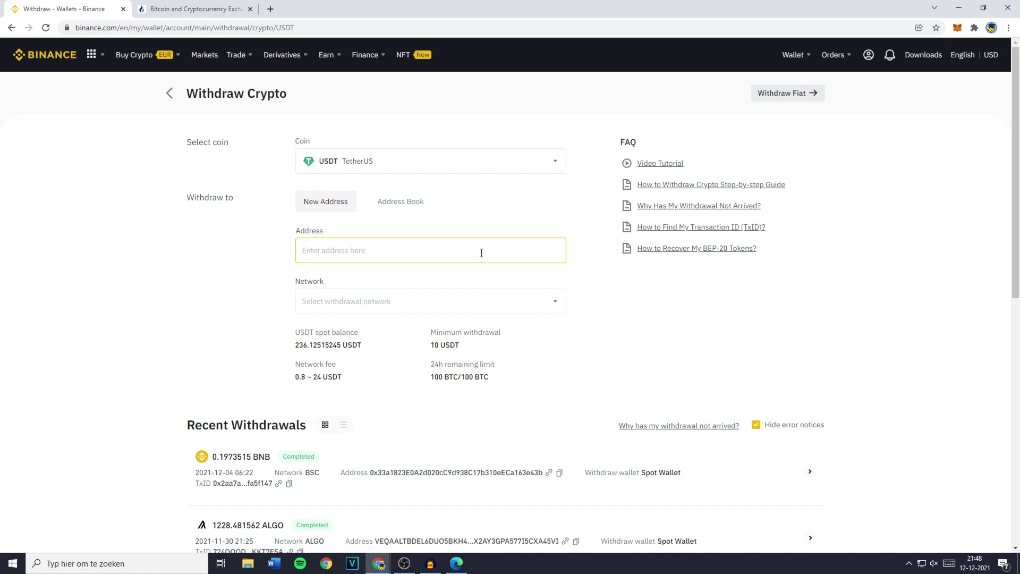
{"action": "left_click_drag", "start_coordinate": [186, 199], "coordinate": [236, 198]}
{"action": "left_click", "coordinate": [237, 198]}
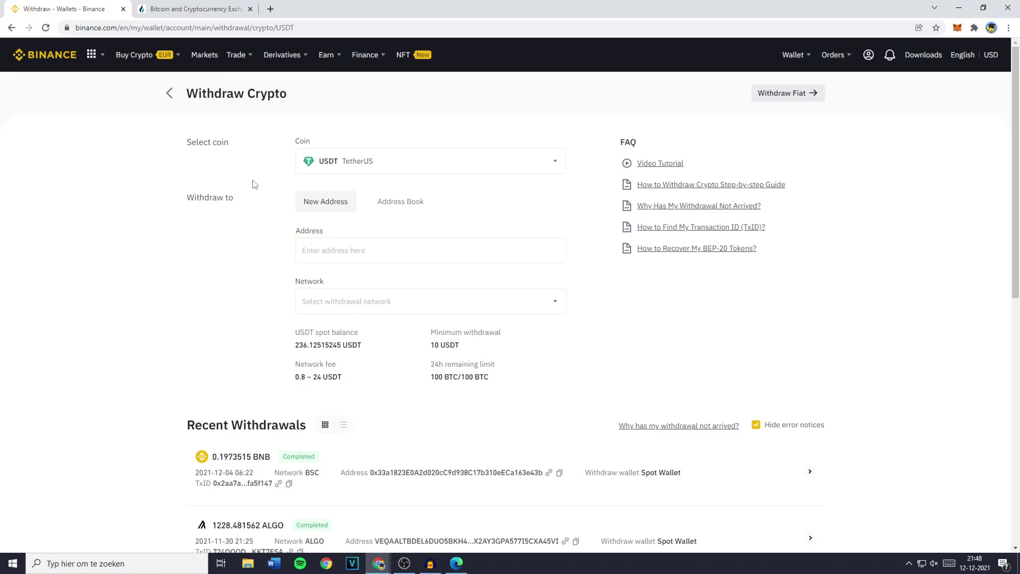
- On Huobi Global, open the Exchange Account balances and start a deposit
{"action": "left_click", "coordinate": [183, 8]}
{"action": "mouse_move", "coordinate": [846, 55]}
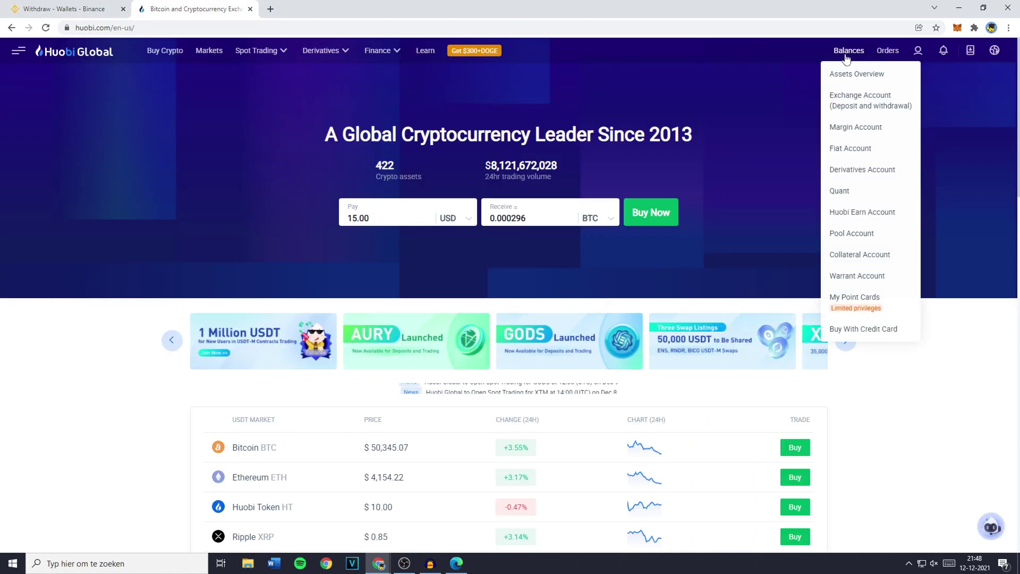
{"action": "left_click", "coordinate": [857, 100]}
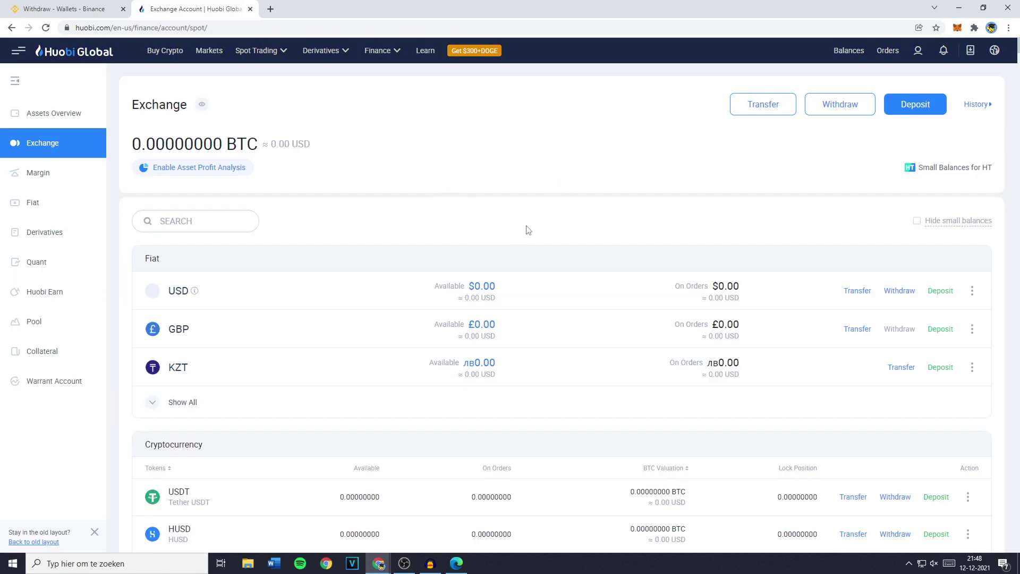
{"action": "left_click", "coordinate": [915, 106]}
- Search 'USDT' and choose Tether USDT as the deposit token, then return to Binance
{"action": "left_click", "coordinate": [312, 181]}
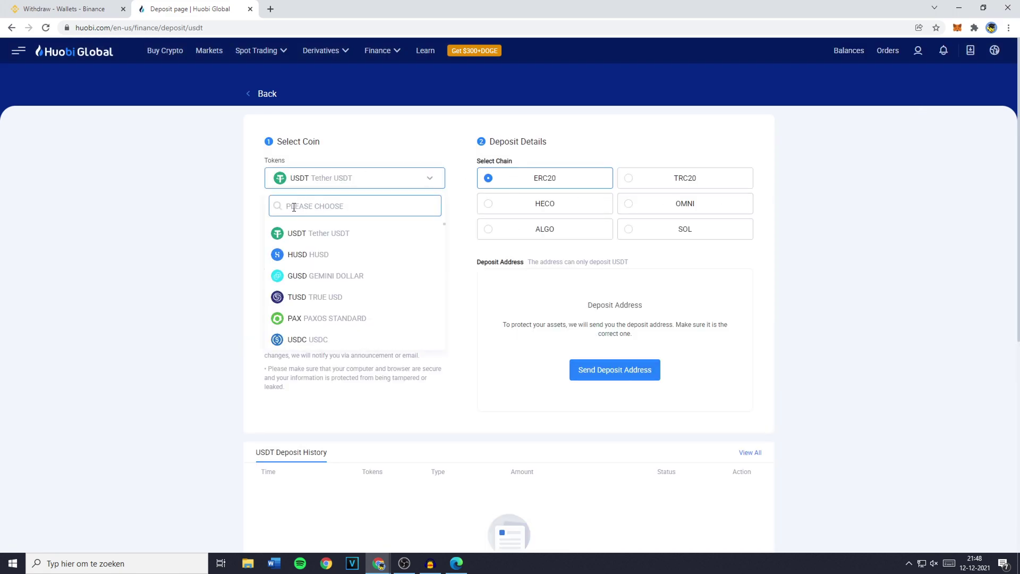
{"action": "left_click", "coordinate": [324, 206]}
{"action": "type", "text": "USDT"}
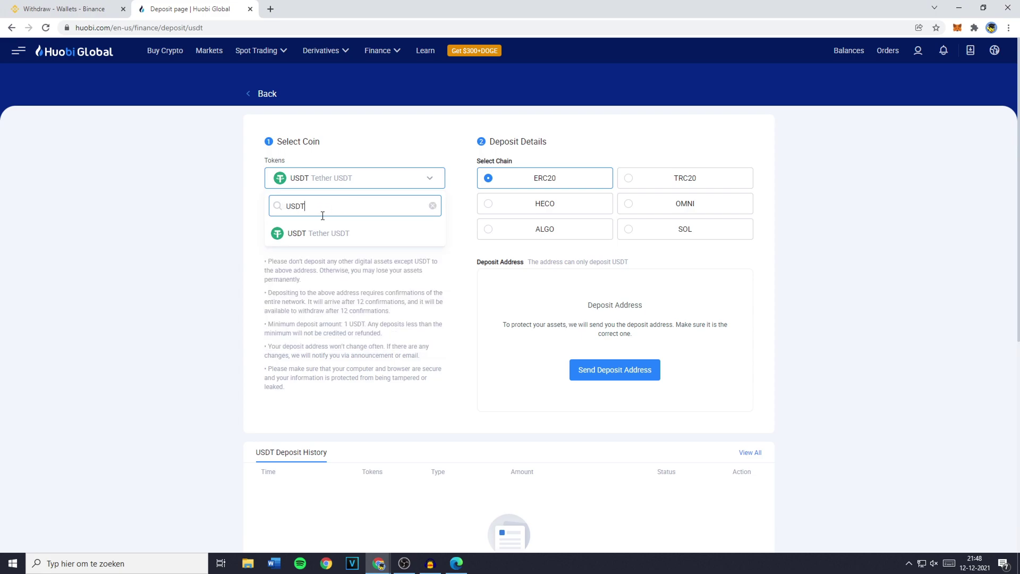
{"action": "left_click", "coordinate": [315, 236]}
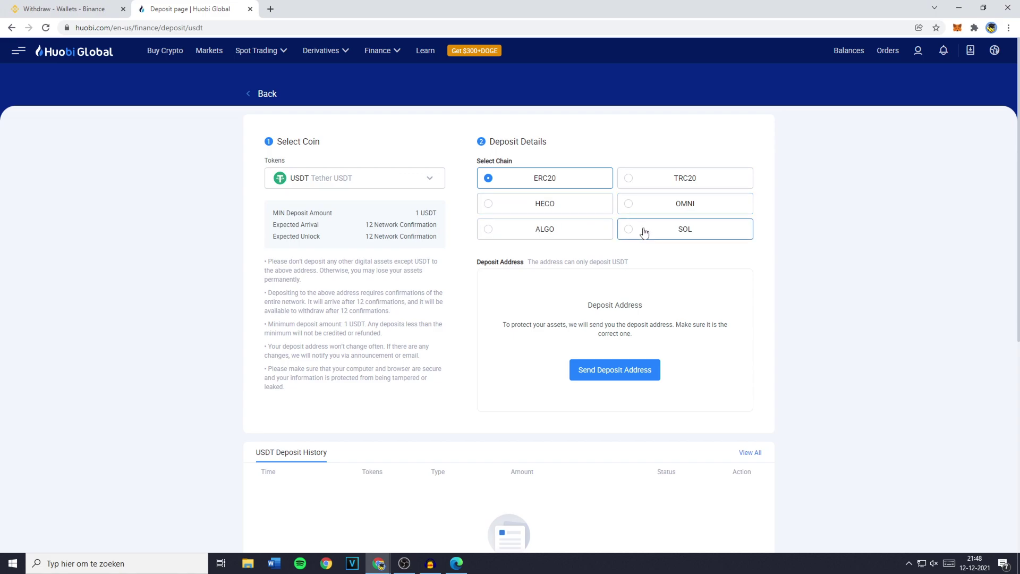
{"action": "left_click", "coordinate": [92, 9]}
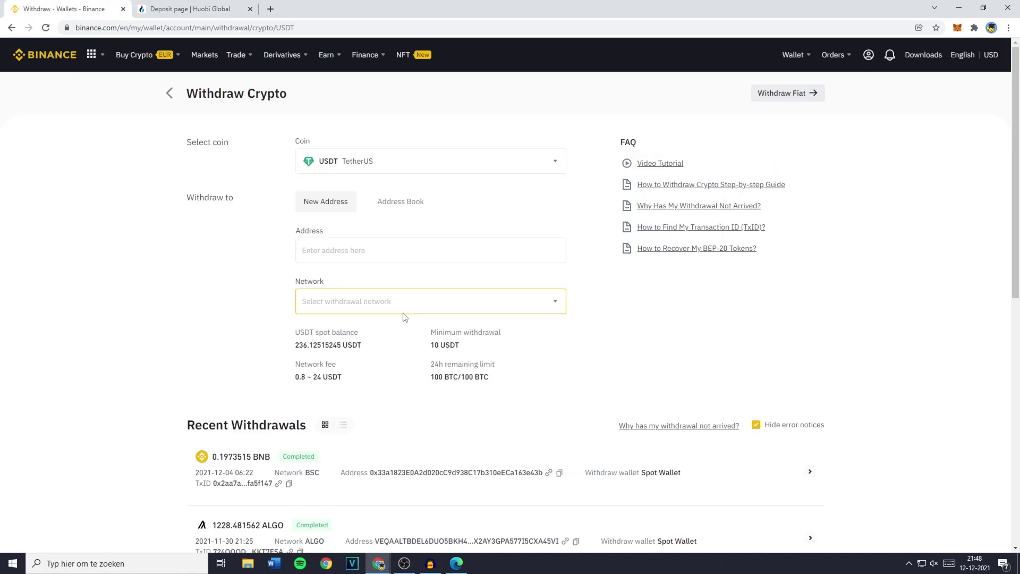
- Browse Binance's withdrawal networks, comparing them with Huobi's deposit chains
{"action": "left_click", "coordinate": [398, 301]}
{"action": "scroll", "coordinate": [495, 300], "scroll_direction": "down", "scroll_amount": 1}
{"action": "scroll", "coordinate": [495, 300], "scroll_direction": "up", "scroll_amount": 1}
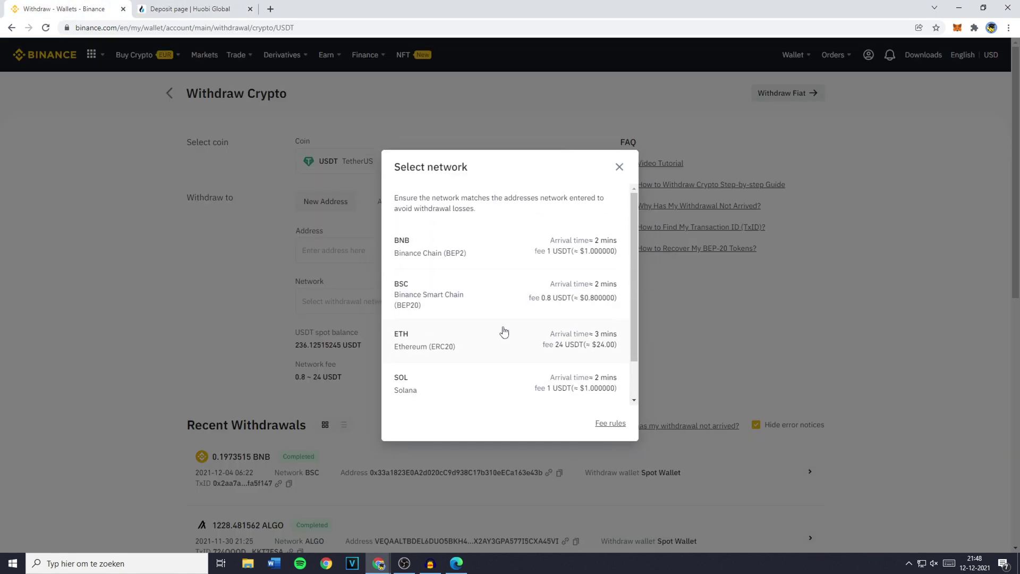
{"action": "scroll", "coordinate": [496, 305], "scroll_direction": "down", "scroll_amount": 1}
{"action": "scroll", "coordinate": [497, 311], "scroll_direction": "up", "scroll_amount": 1}
{"action": "left_click", "coordinate": [199, 12]}
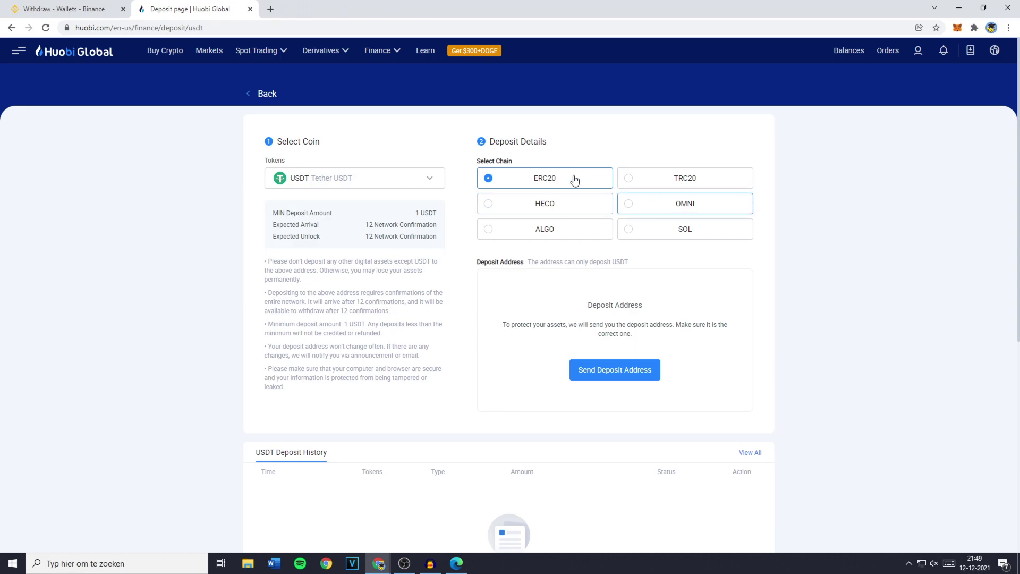
{"action": "left_click", "coordinate": [64, 9]}
{"action": "scroll", "coordinate": [484, 307], "scroll_direction": "down", "scroll_amount": 1}
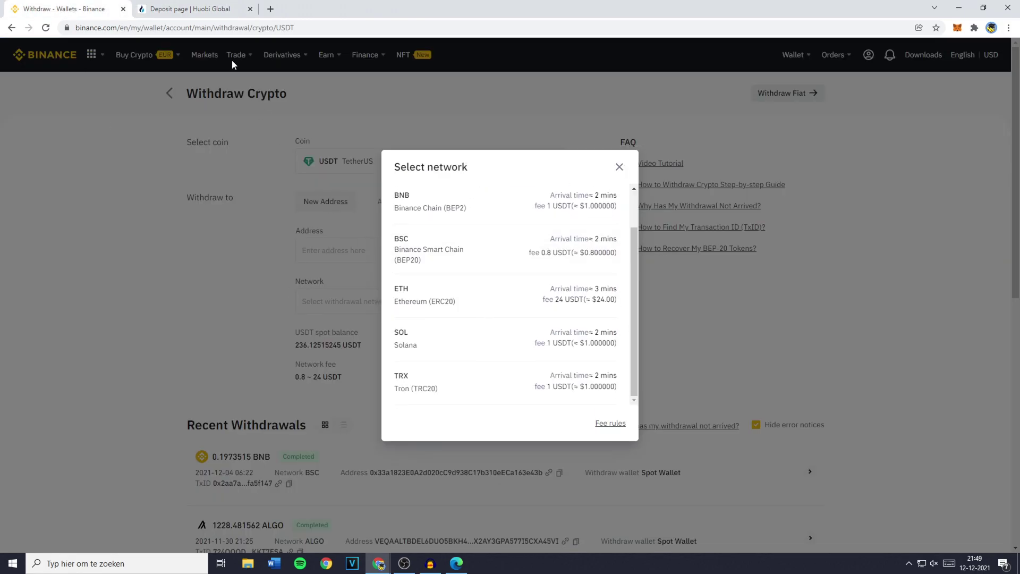
{"action": "left_click", "coordinate": [191, 8]}
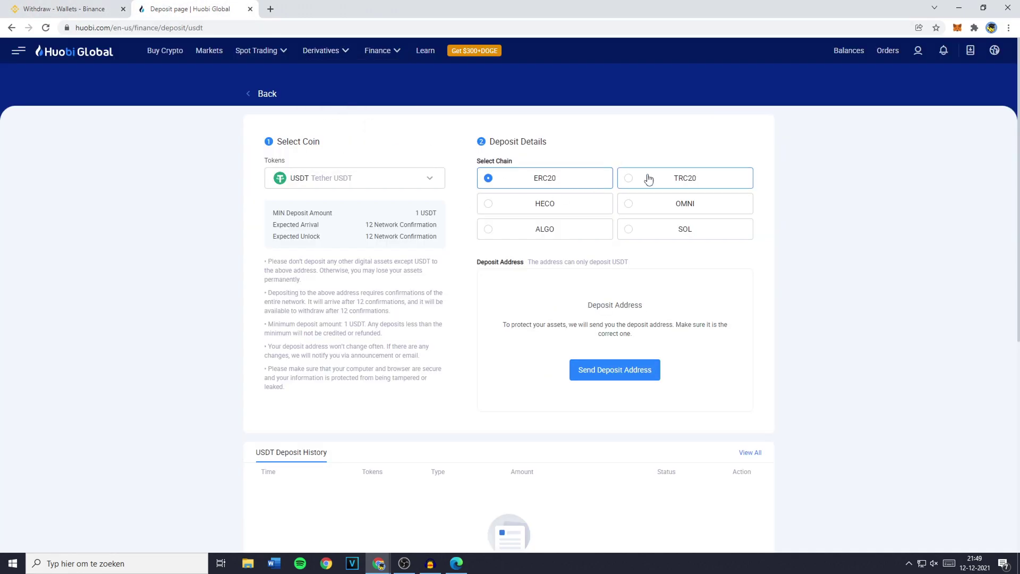
{"action": "left_click", "coordinate": [64, 9]}
{"action": "scroll", "coordinate": [537, 314], "scroll_direction": "up", "scroll_amount": 1}
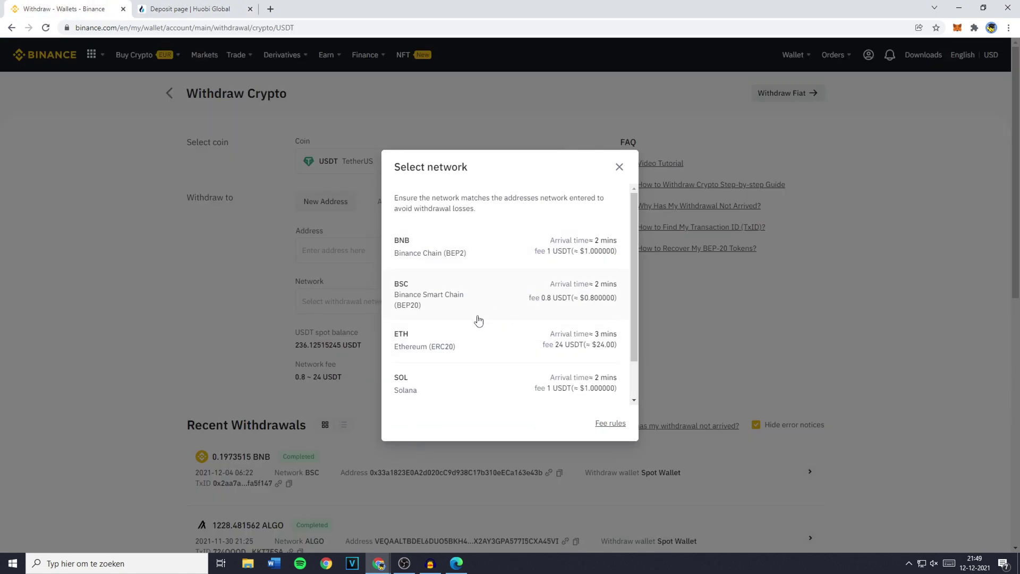
{"action": "scroll", "coordinate": [496, 340], "scroll_direction": "down", "scroll_amount": 1}
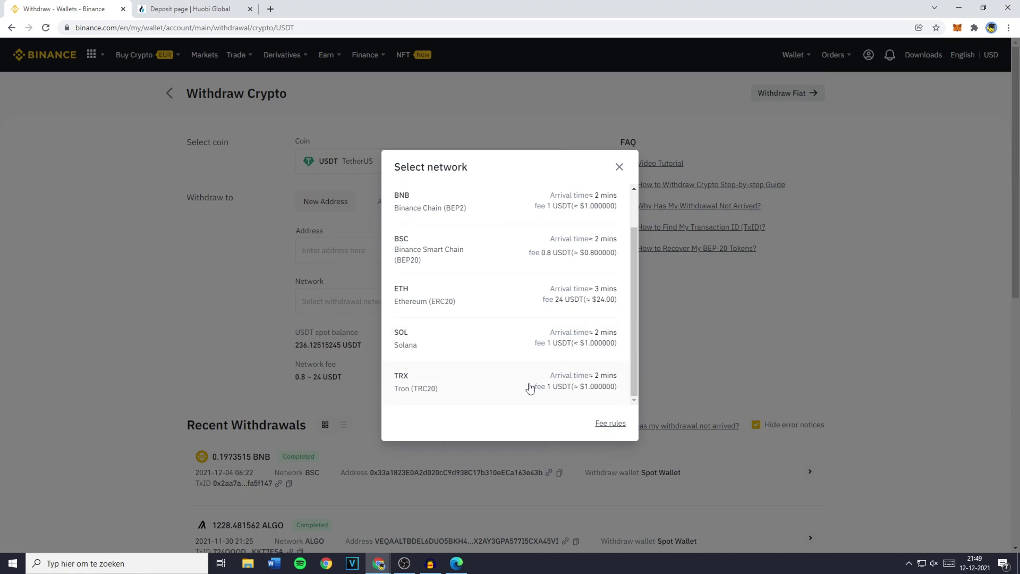
- Set the USDT withdrawal network to Tron (TRC20)
{"action": "left_click_drag", "start_coordinate": [548, 304], "coordinate": [581, 301]}
{"action": "left_click", "coordinate": [576, 303]}
{"action": "left_click", "coordinate": [383, 312]}
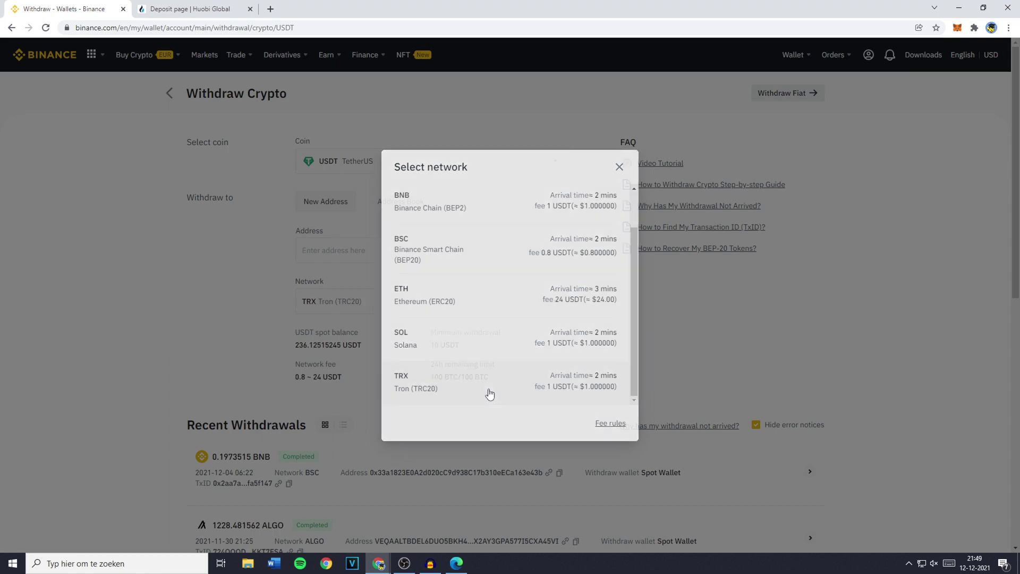
{"action": "left_click", "coordinate": [489, 393]}
- On Huobi, select the TRC20 chain, confirm the reminder and copy the deposit address
{"action": "key", "text": "ctrl+Tab"}
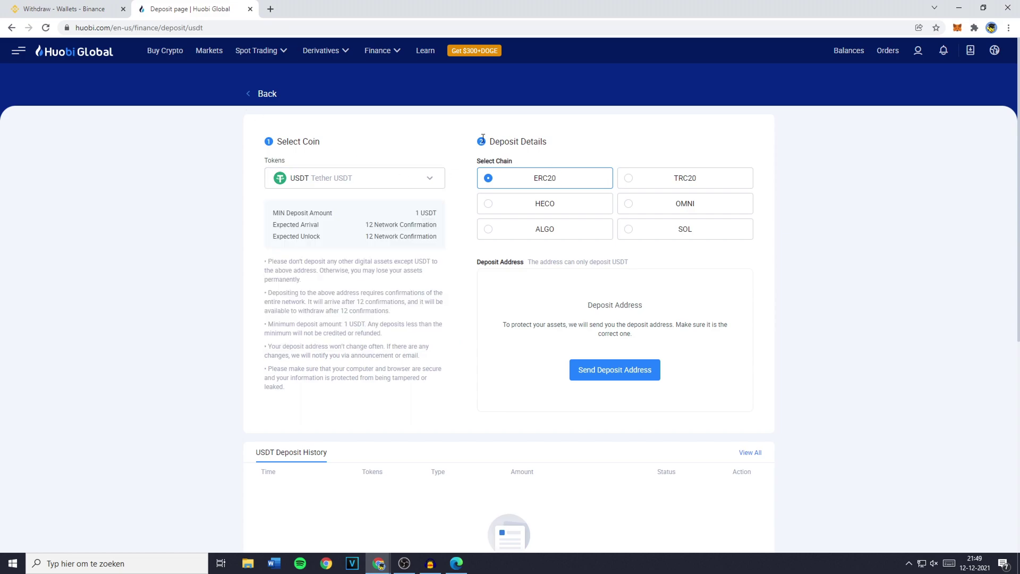
{"action": "left_click", "coordinate": [673, 187]}
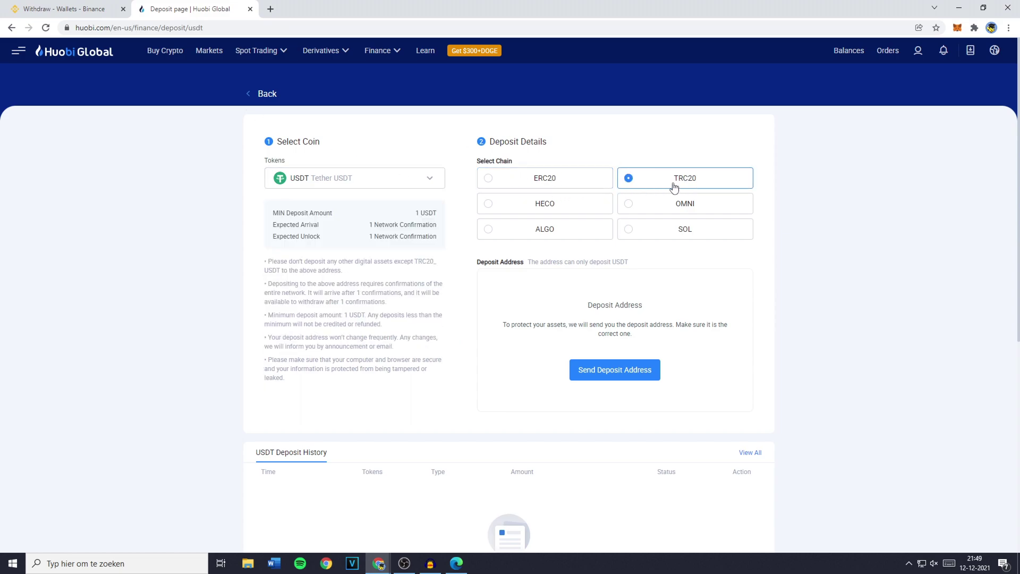
{"action": "left_click", "coordinate": [611, 377]}
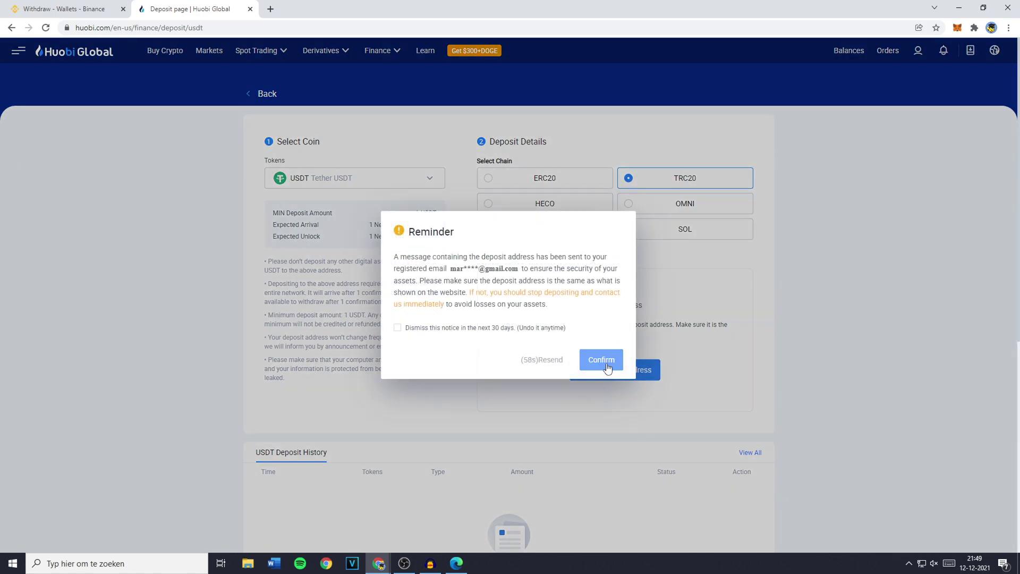
{"action": "left_click", "coordinate": [607, 368]}
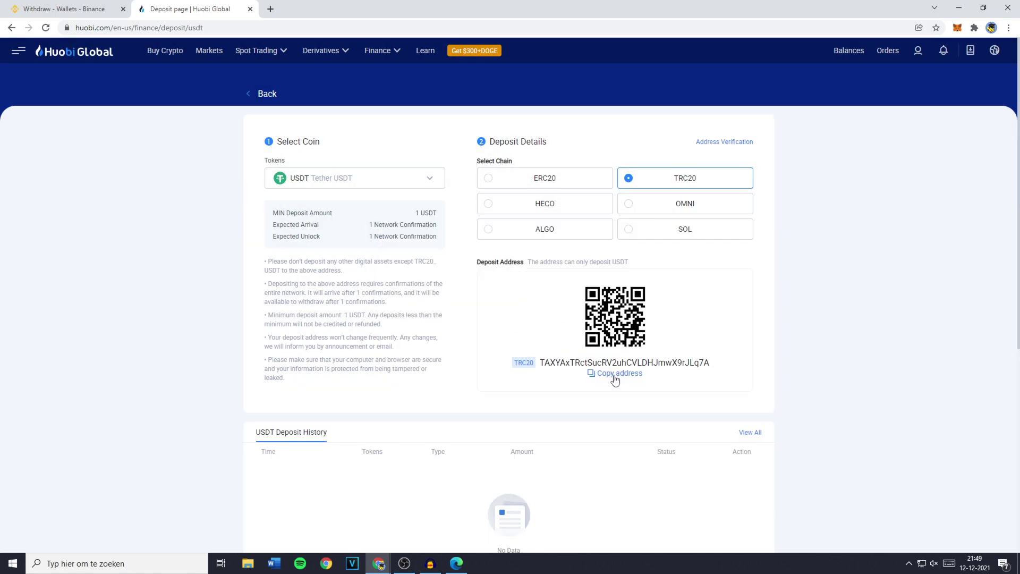
{"action": "left_click", "coordinate": [614, 374]}
- Paste the copied Huobi TRC20 address into Binance's withdrawal Address field
{"action": "left_click", "coordinate": [64, 9]}
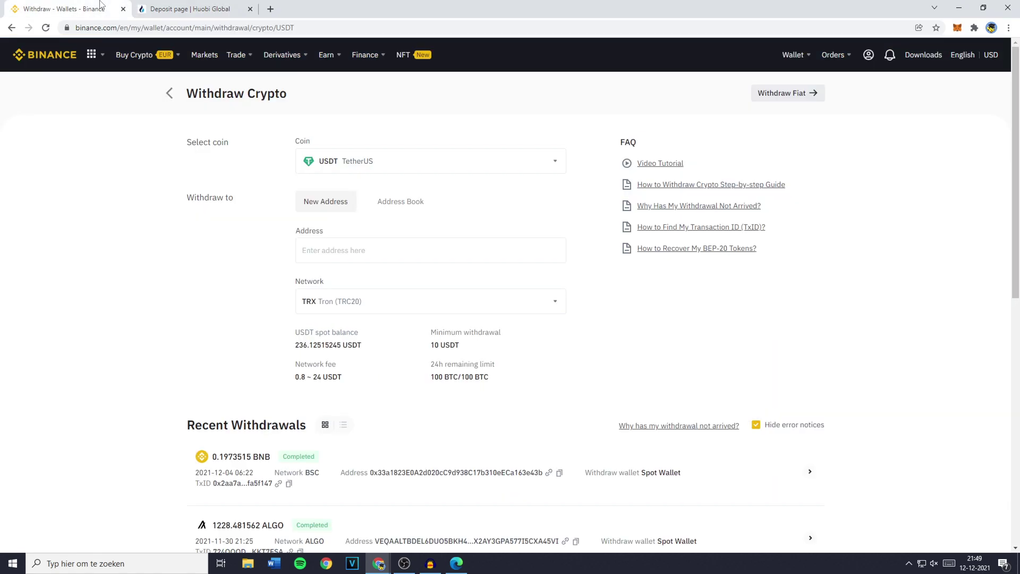
{"action": "mouse_move", "coordinate": [134, 54]}
{"action": "left_click", "coordinate": [409, 252]}
{"action": "key", "text": "ctrl+v"}
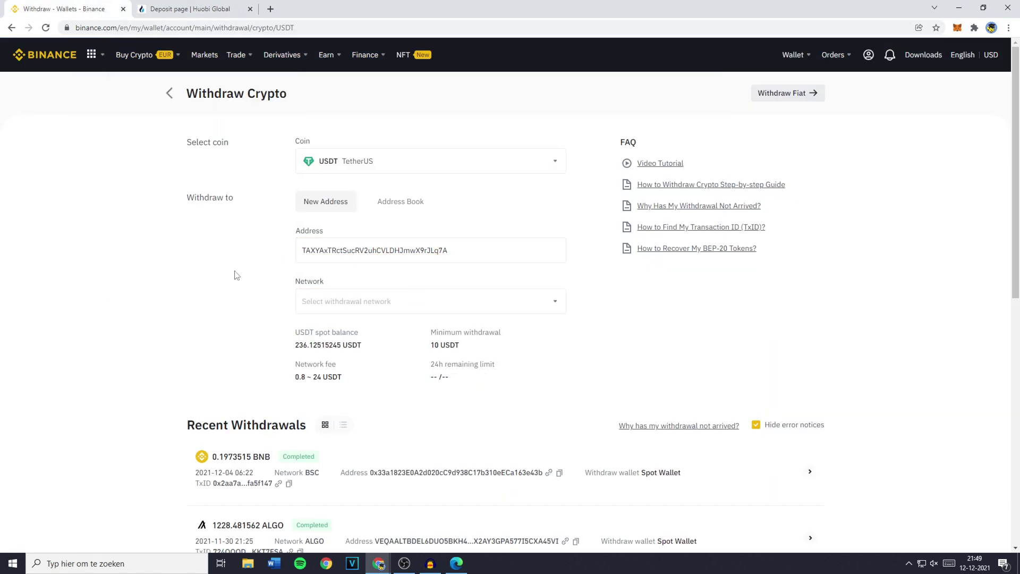
- Select Tron (TRC20) as the withdrawal network
{"action": "left_click", "coordinate": [349, 304]}
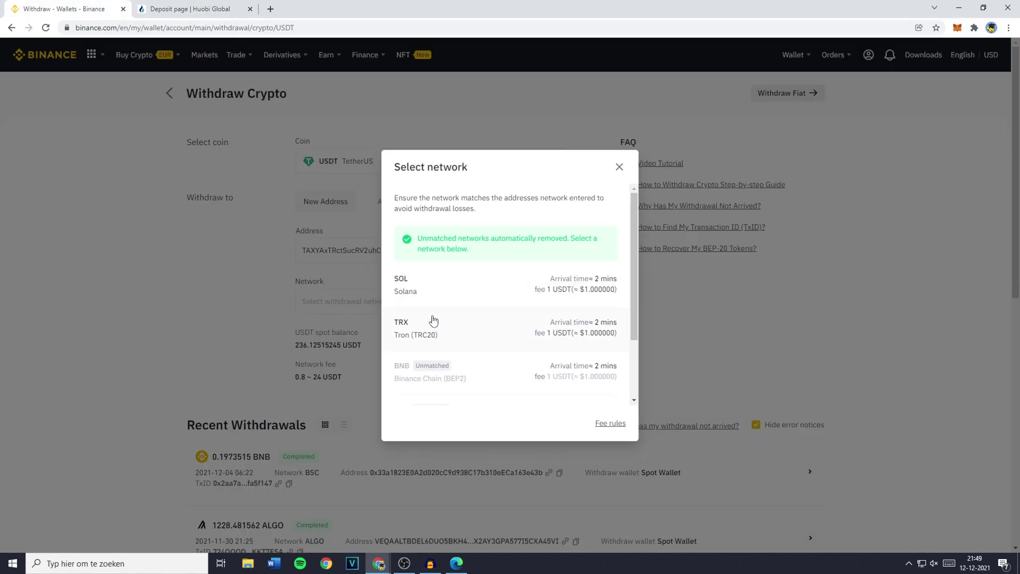
{"action": "left_click_drag", "start_coordinate": [420, 238], "coordinate": [552, 240]}
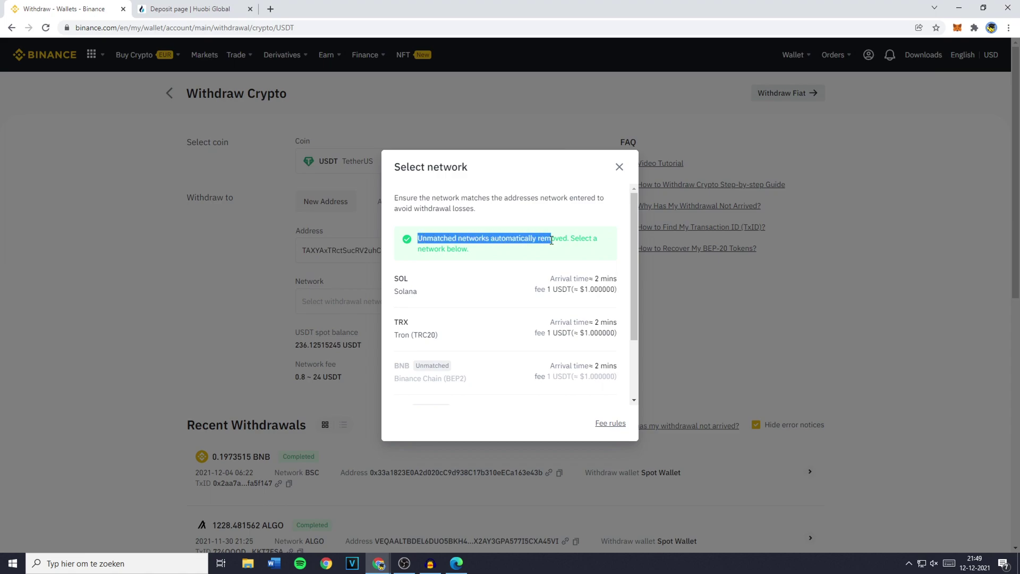
{"action": "left_click", "coordinate": [562, 238]}
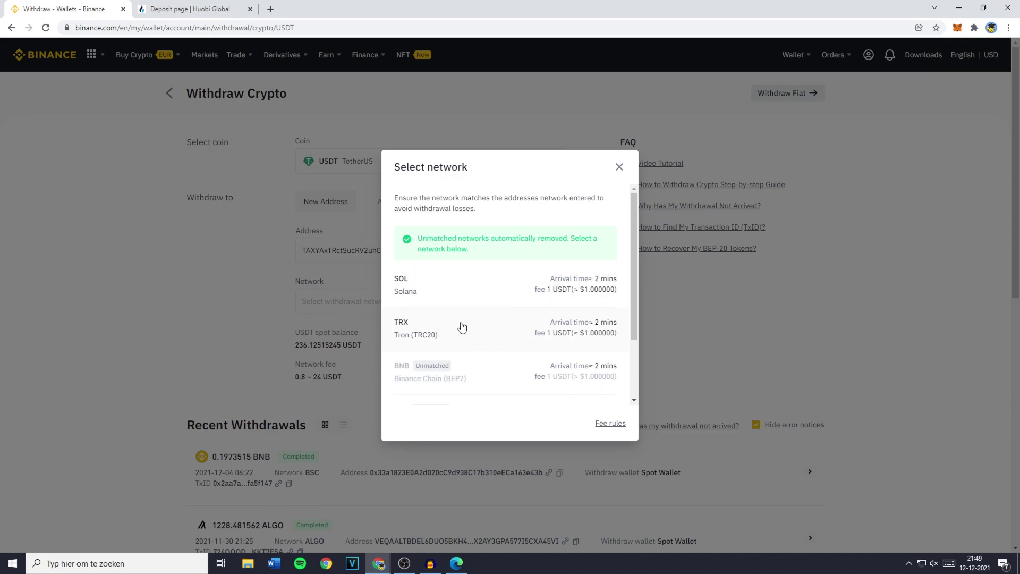
{"action": "scroll", "coordinate": [482, 324], "scroll_direction": "down", "scroll_amount": 2}
{"action": "scroll", "coordinate": [482, 324], "scroll_direction": "up", "scroll_amount": 2}
{"action": "left_click", "coordinate": [473, 326]}
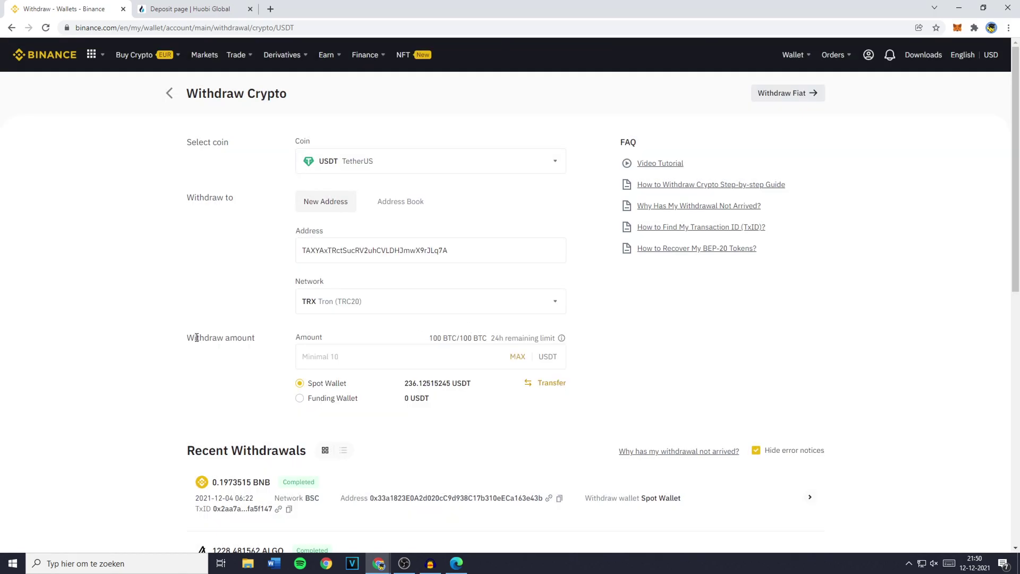
- Set the withdrawal amount to the full 236.125152 USDT balance with MAX
{"action": "left_click_drag", "start_coordinate": [187, 338], "coordinate": [268, 340]}
{"action": "left_click", "coordinate": [359, 364]}
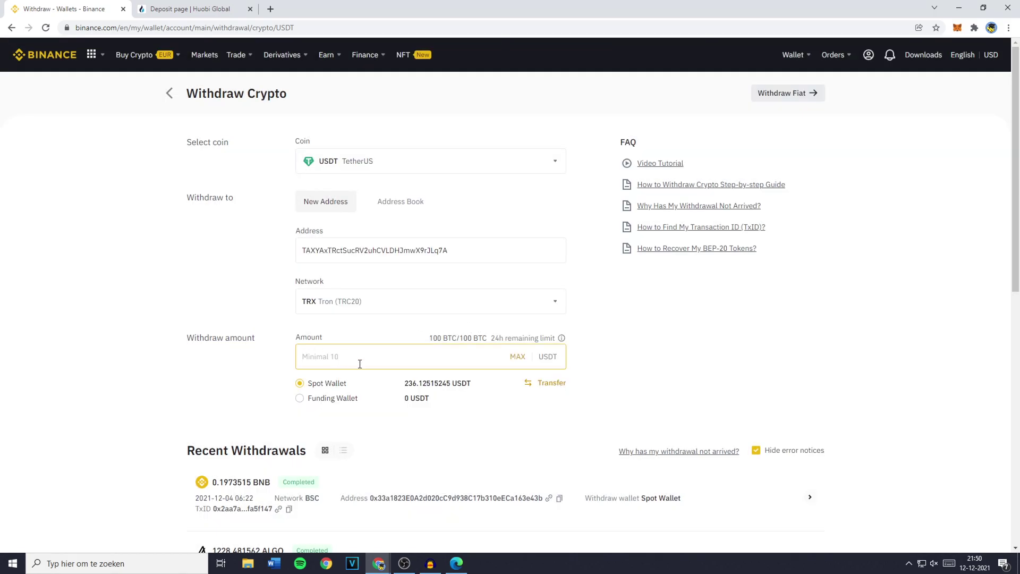
{"action": "type", "text": "100"}
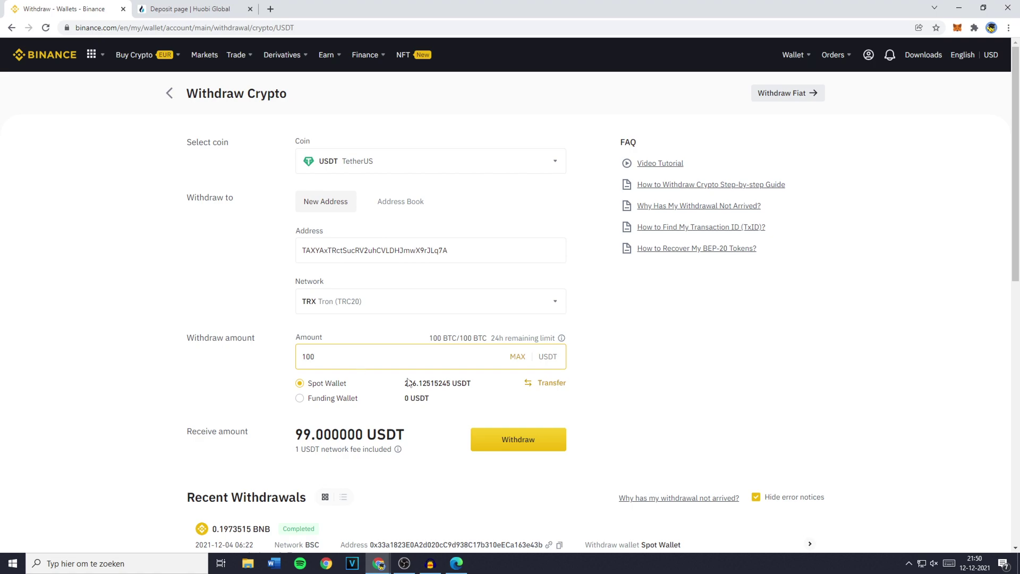
{"action": "left_click", "coordinate": [518, 356]}
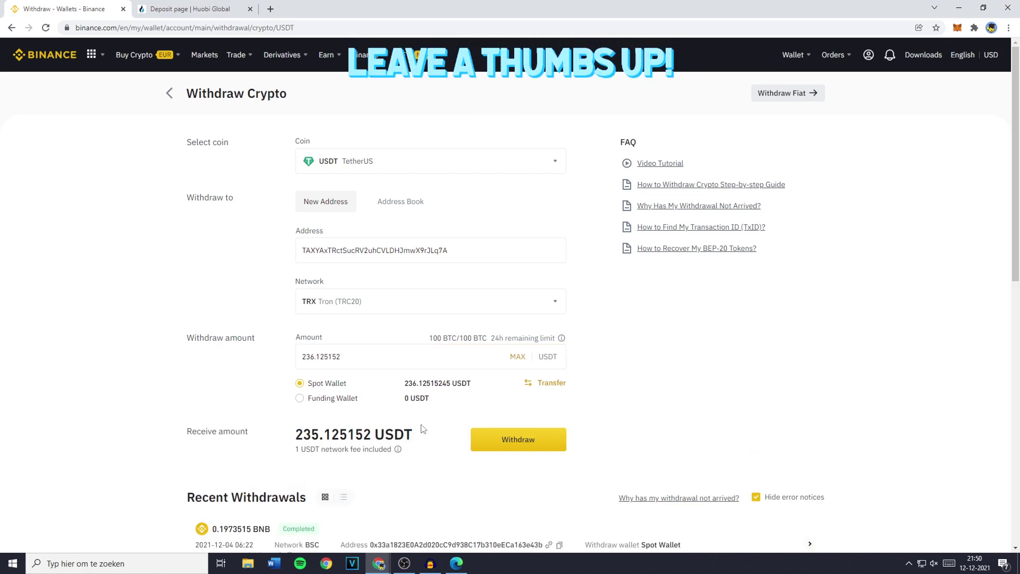
- Submit the withdrawal and review its summary dialog
{"action": "left_click", "coordinate": [529, 445]}
{"action": "double_click", "coordinate": [407, 213]}
{"action": "left_click", "coordinate": [407, 213]}
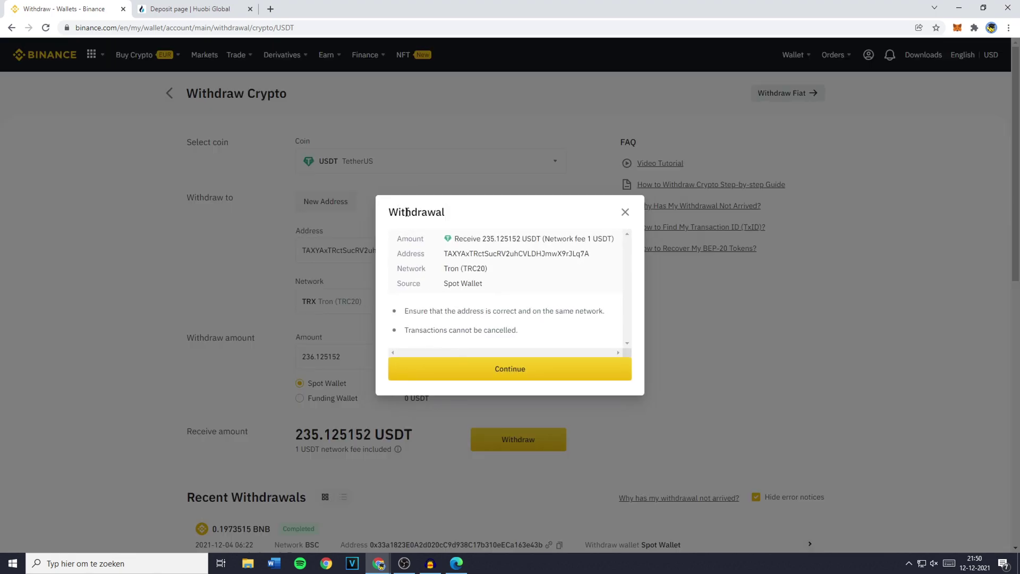
{"action": "left_click_drag", "start_coordinate": [488, 288], "coordinate": [400, 240]}
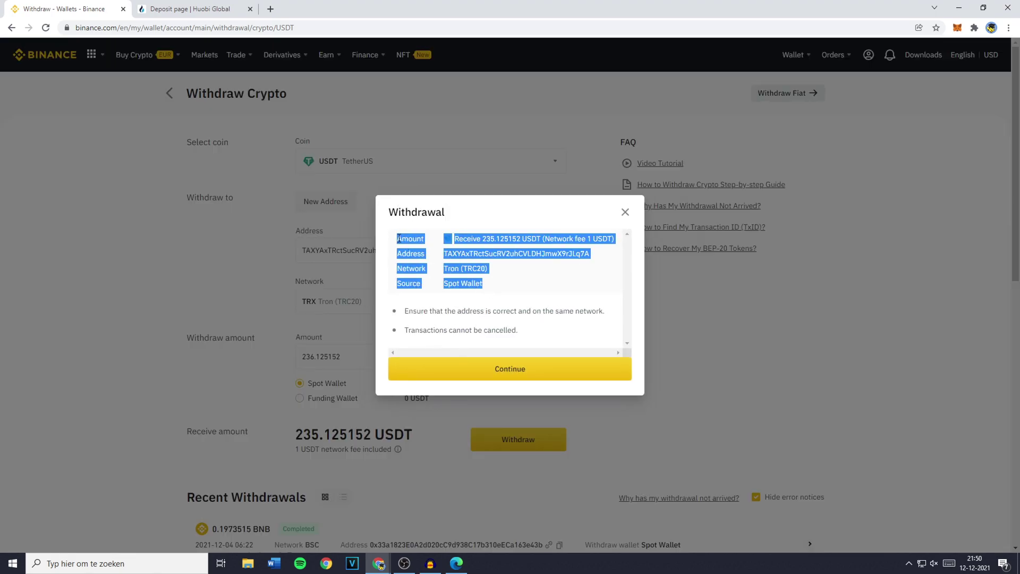
{"action": "left_click", "coordinate": [399, 238]}
{"action": "left_click_drag", "start_coordinate": [399, 238], "coordinate": [492, 287]}
{"action": "left_click", "coordinate": [494, 287]}
- Continue to the security verification step requesting phone and e-mail codes
{"action": "left_click", "coordinate": [527, 370]}
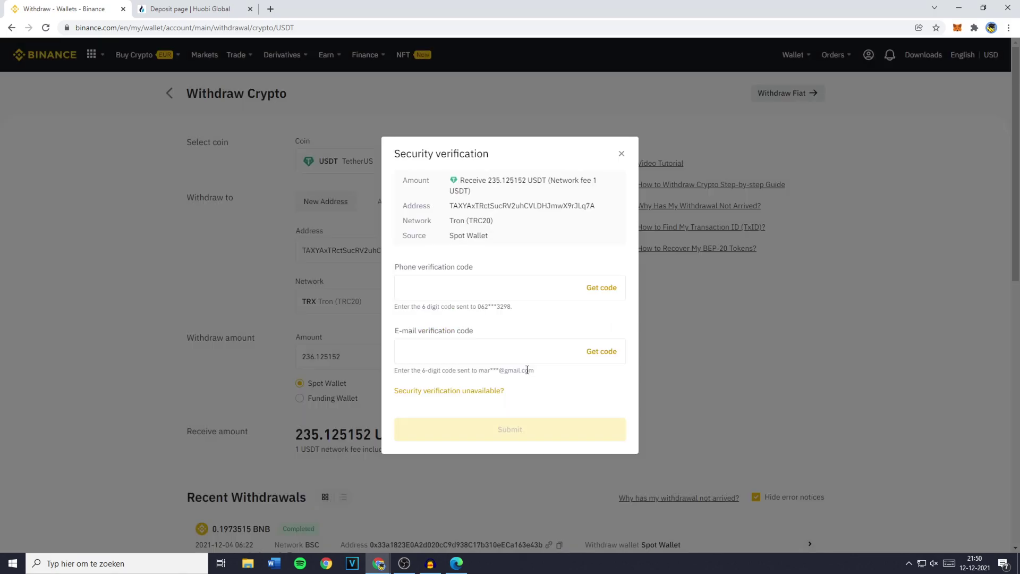
{"action": "left_click_drag", "start_coordinate": [399, 171], "coordinate": [490, 160]}
{"action": "left_click", "coordinate": [490, 161]}
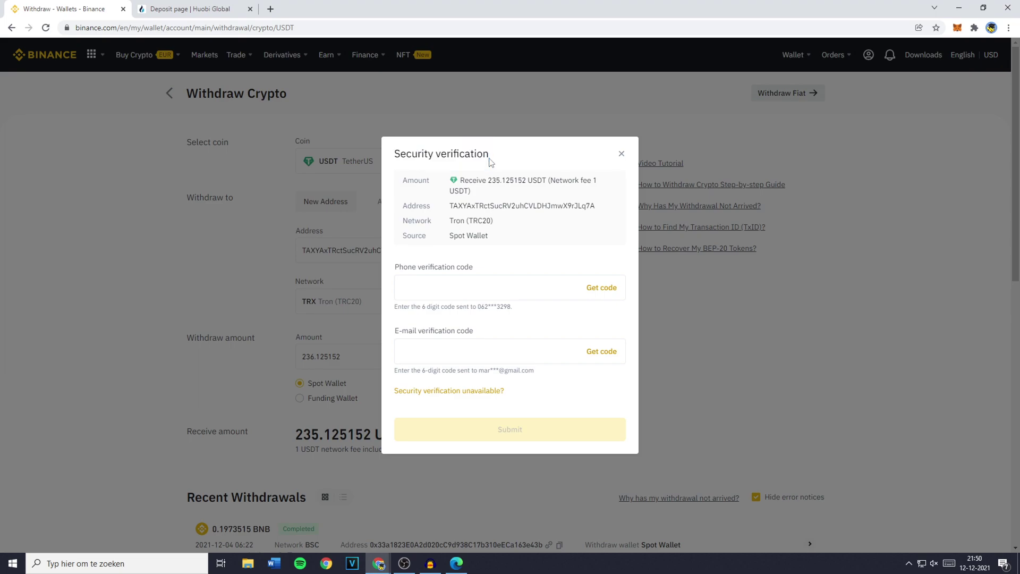